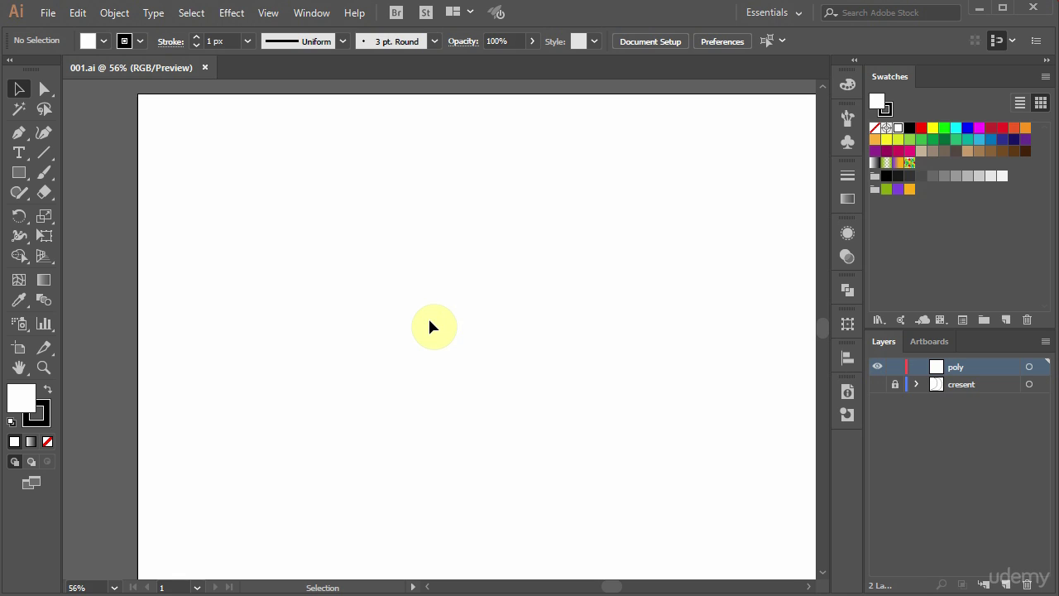
# Draw an outlined hexagon with the Polygon Tool in the artboard's upper-left area.
pyautogui.moveTo(23, 181); pyautogui.dragTo(99, 238)
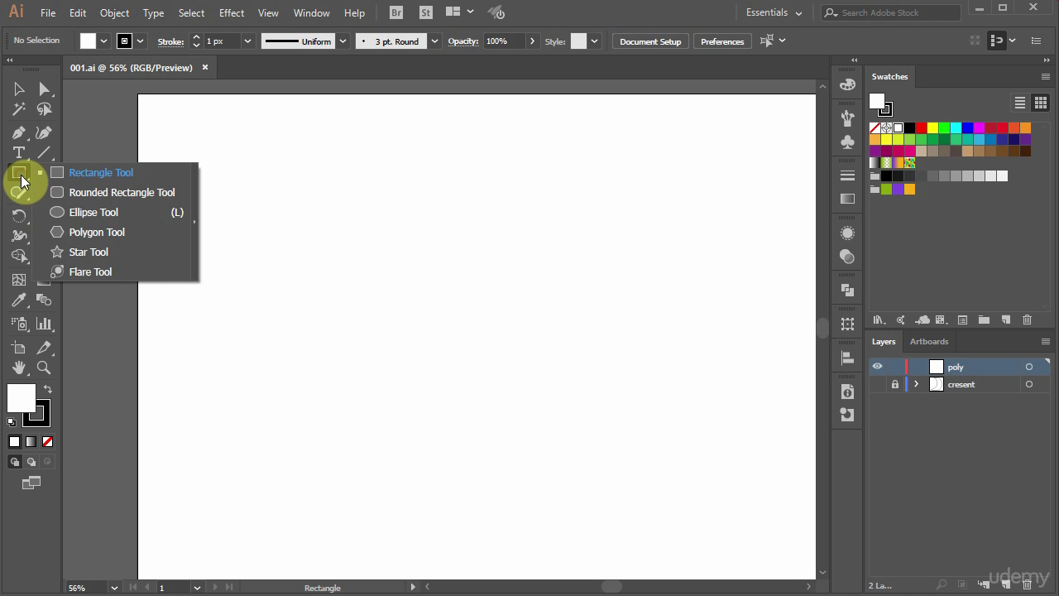
pyautogui.click(98, 232)
pyautogui.moveTo(389, 271); pyautogui.dragTo(454, 317)
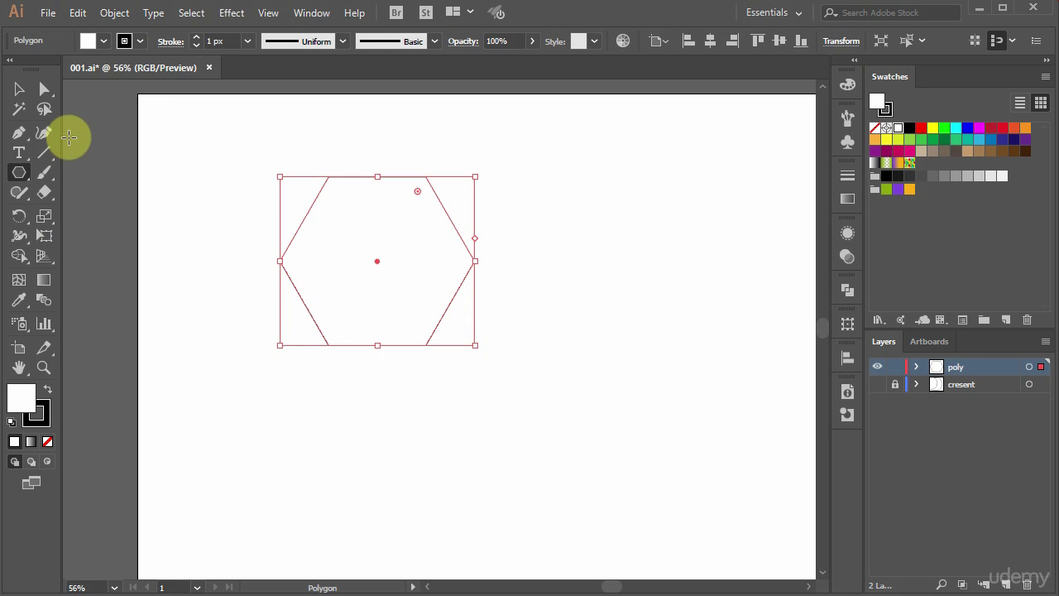
pyautogui.click(19, 90)
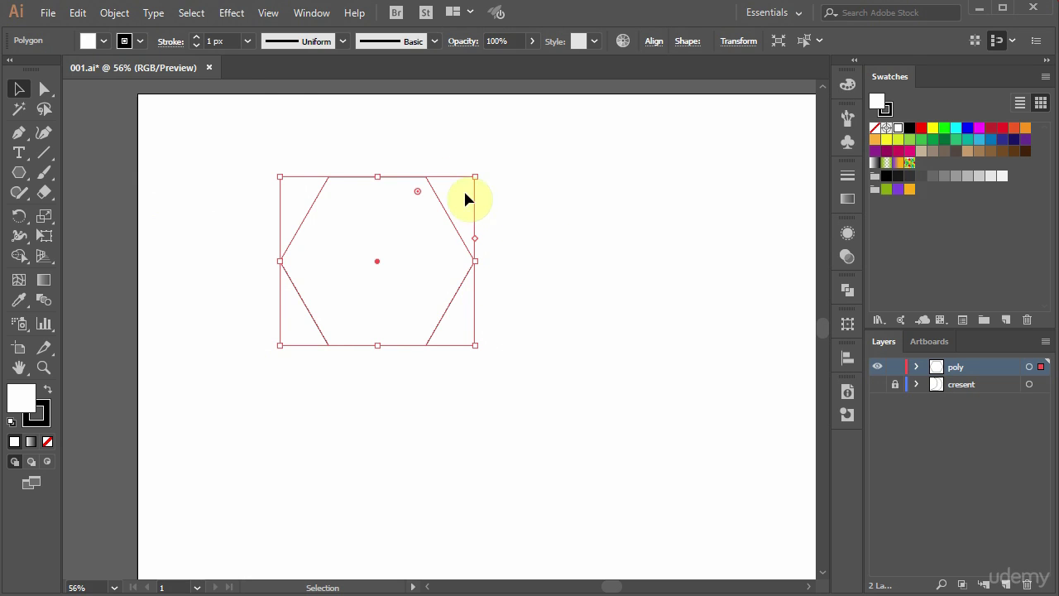
pyautogui.click(269, 13)
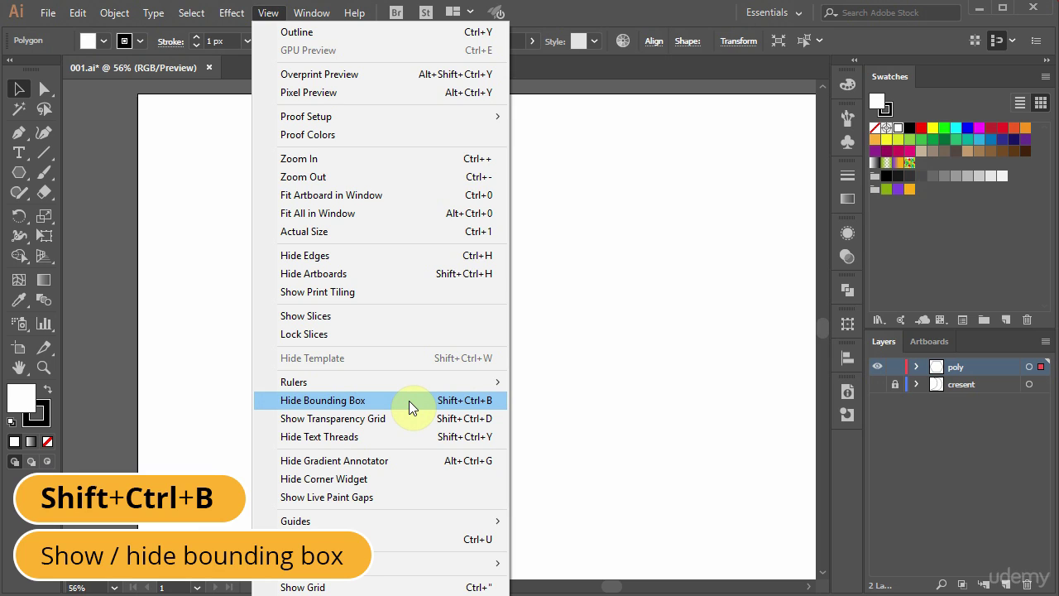
pyautogui.click(579, 414)
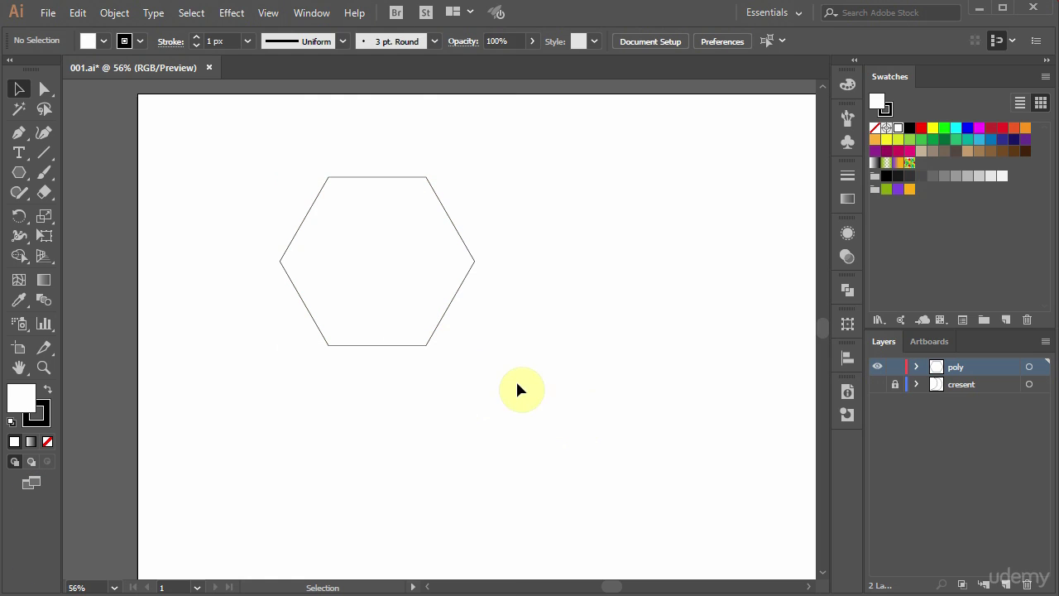
pyautogui.click(436, 333)
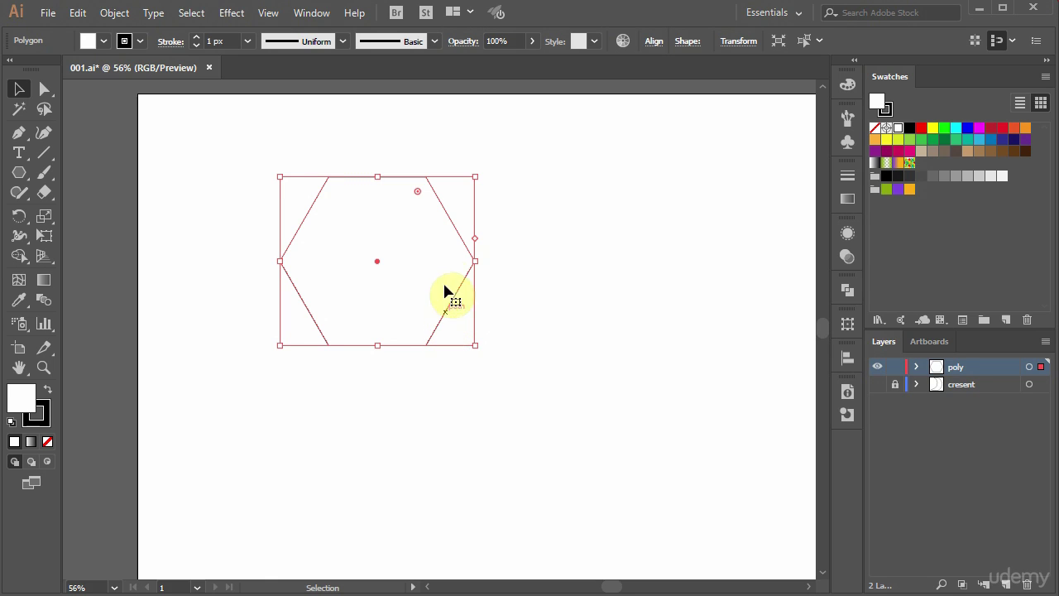
# Move the hexagon down-right, enlarge it slightly from a corner, and try rotating it.
pyautogui.moveTo(416, 300)
pyautogui.mouseDown()
pyautogui.moveTo(591, 367)
pyautogui.moveTo(416, 358)
pyautogui.moveTo(416, 331)
pyautogui.moveTo(468, 309)
pyautogui.mouseUp()
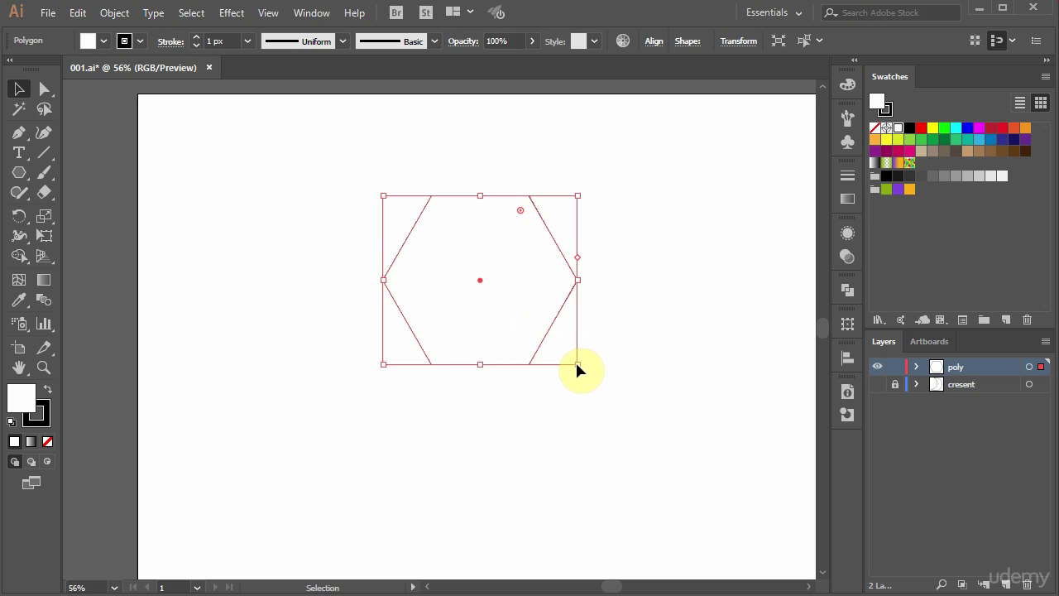
pyautogui.moveTo(578, 365); pyautogui.dragTo(593, 398)
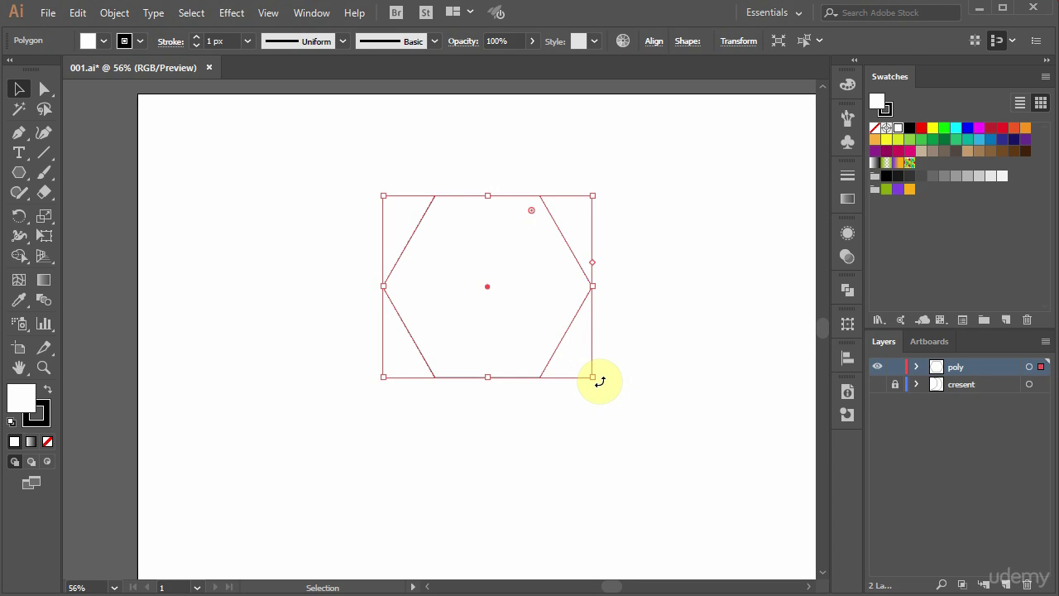
pyautogui.moveTo(600, 381); pyautogui.dragTo(634, 331)
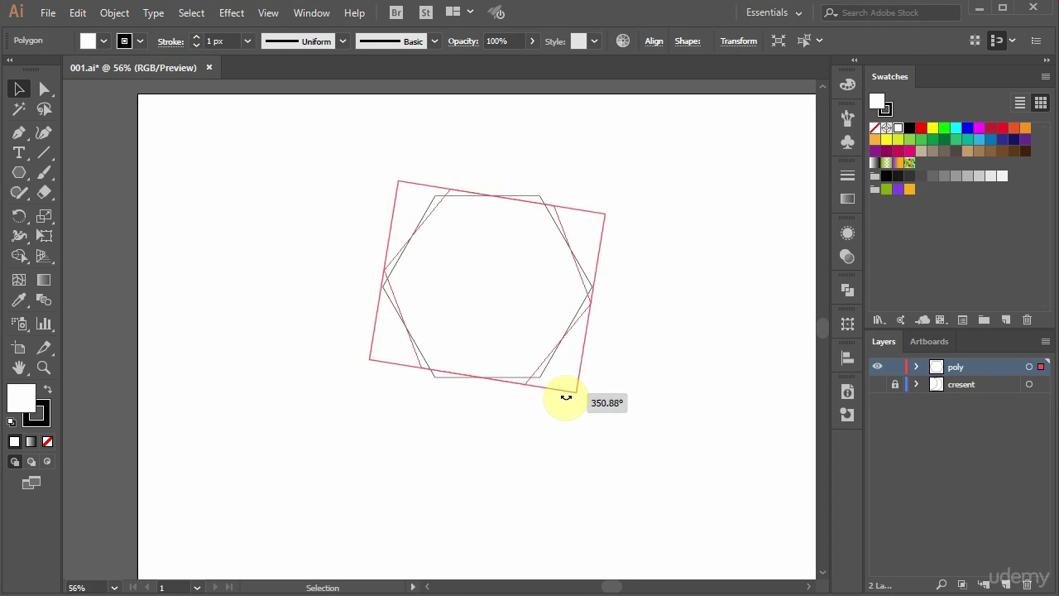
pyautogui.moveTo(633, 331); pyautogui.dragTo(505, 417)
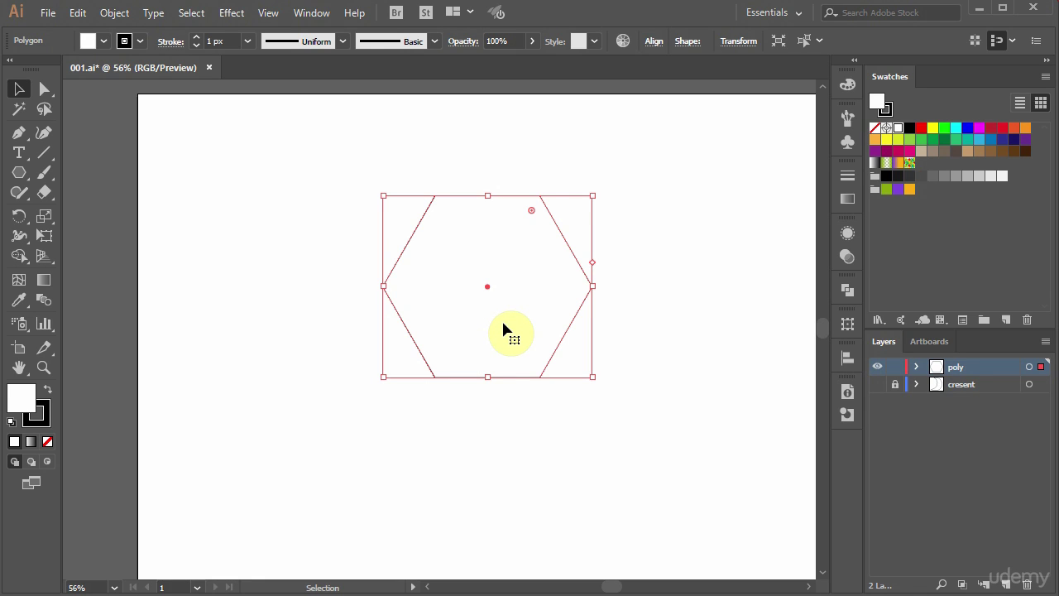
# Move the hexagon left of centre, scale it up, and rotate it back upright.
pyautogui.click(502, 325)
pyautogui.moveTo(503, 323)
pyautogui.mouseDown()
pyautogui.moveTo(324, 322)
pyautogui.moveTo(503, 326)
pyautogui.moveTo(510, 254)
pyautogui.moveTo(505, 367)
pyautogui.moveTo(461, 319)
pyautogui.moveTo(586, 331)
pyautogui.moveTo(412, 260)
pyautogui.moveTo(585, 468)
pyautogui.moveTo(478, 338)
pyautogui.moveTo(497, 326)
pyautogui.moveTo(343, 319)
pyautogui.moveTo(312, 334)
pyautogui.mouseUp()
pyautogui.keyDown('shift'); pyautogui.click(313, 334); pyautogui.keyUp('shift')
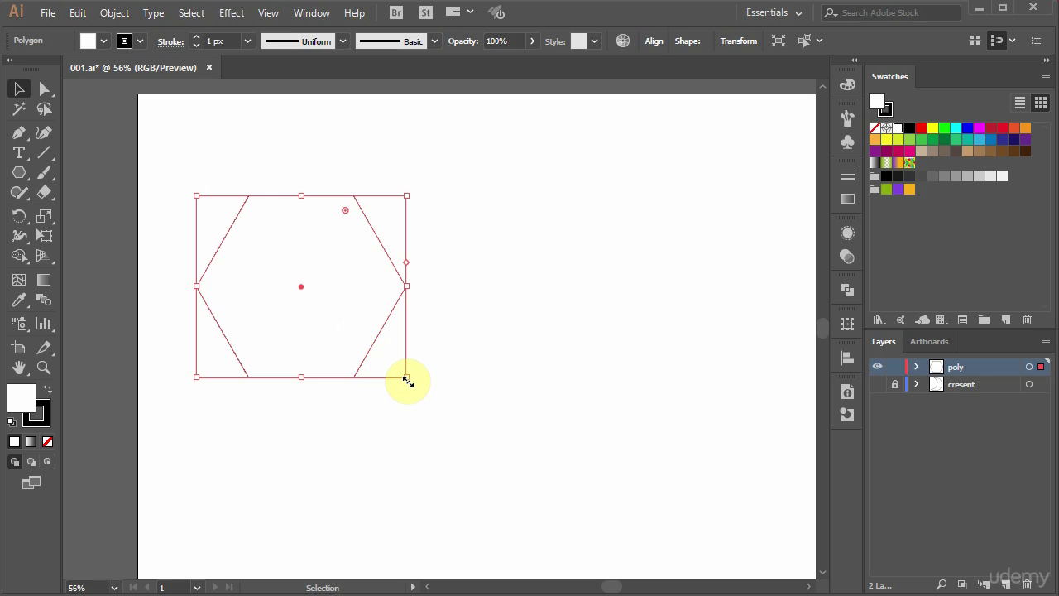
pyautogui.moveTo(406, 379)
pyautogui.mouseDown()
pyautogui.moveTo(460, 396)
pyautogui.moveTo(373, 449)
pyautogui.moveTo(336, 337)
pyautogui.moveTo(361, 336)
pyautogui.moveTo(371, 453)
pyautogui.moveTo(466, 395)
pyautogui.moveTo(355, 374)
pyautogui.moveTo(491, 463)
pyautogui.moveTo(390, 492)
pyautogui.moveTo(447, 317)
pyautogui.moveTo(445, 416)
pyautogui.moveTo(421, 402)
pyautogui.moveTo(464, 441)
pyautogui.moveTo(414, 397)
pyautogui.moveTo(511, 482)
pyautogui.moveTo(374, 355)
pyautogui.moveTo(402, 377)
pyautogui.moveTo(530, 406)
pyautogui.moveTo(471, 416)
pyautogui.moveTo(355, 323)
pyautogui.moveTo(505, 438)
pyautogui.moveTo(371, 345)
pyautogui.moveTo(496, 436)
pyautogui.moveTo(394, 354)
pyautogui.moveTo(485, 431)
pyautogui.moveTo(378, 359)
pyautogui.moveTo(466, 450)
pyautogui.moveTo(370, 361)
pyautogui.moveTo(451, 423)
pyautogui.moveTo(372, 364)
pyautogui.moveTo(435, 425)
pyautogui.moveTo(374, 369)
pyautogui.moveTo(449, 423)
pyautogui.moveTo(422, 405)
pyautogui.moveTo(386, 324)
pyautogui.moveTo(388, 375)
pyautogui.mouseUp()
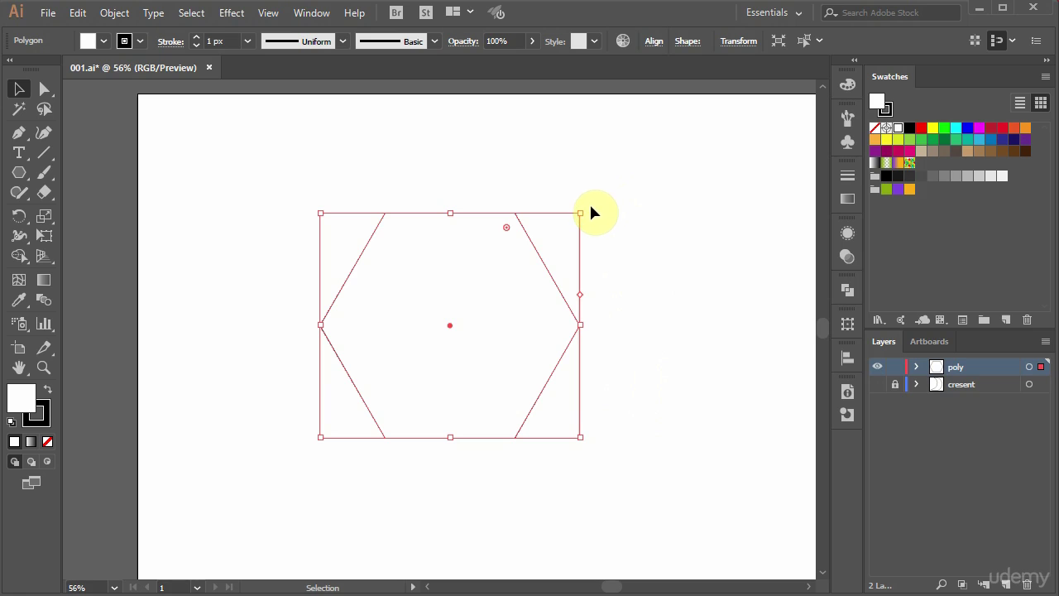
pyautogui.moveTo(588, 208)
pyautogui.mouseDown()
pyautogui.moveTo(403, 160)
pyautogui.moveTo(399, 464)
pyautogui.mouseUp()
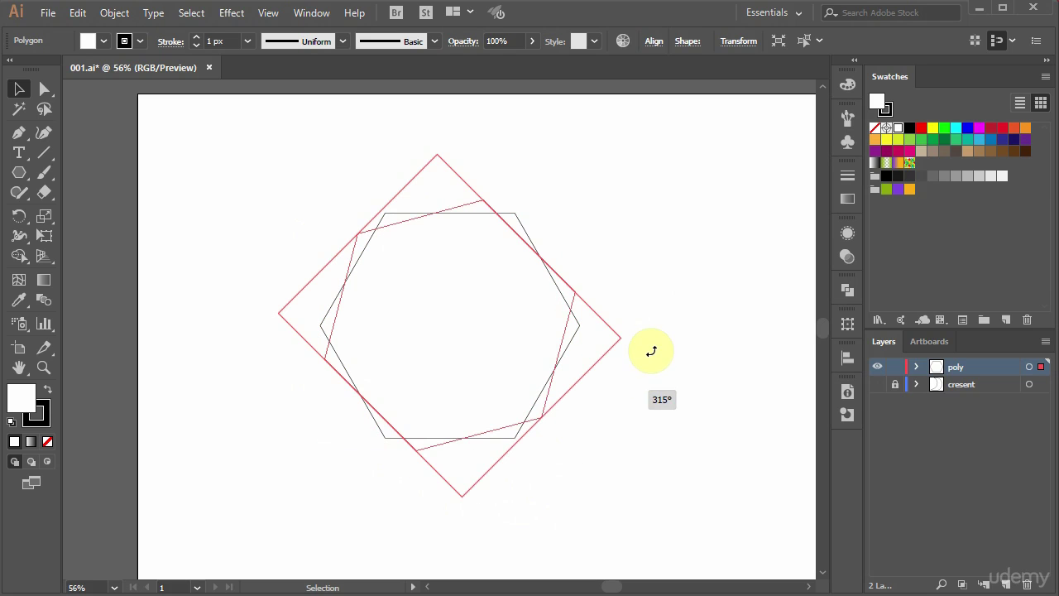
pyautogui.moveTo(399, 463)
pyautogui.mouseDown()
pyautogui.moveTo(591, 188)
pyautogui.moveTo(466, 146)
pyautogui.moveTo(374, 142)
pyautogui.moveTo(438, 154)
pyautogui.moveTo(577, 222)
pyautogui.mouseUp()
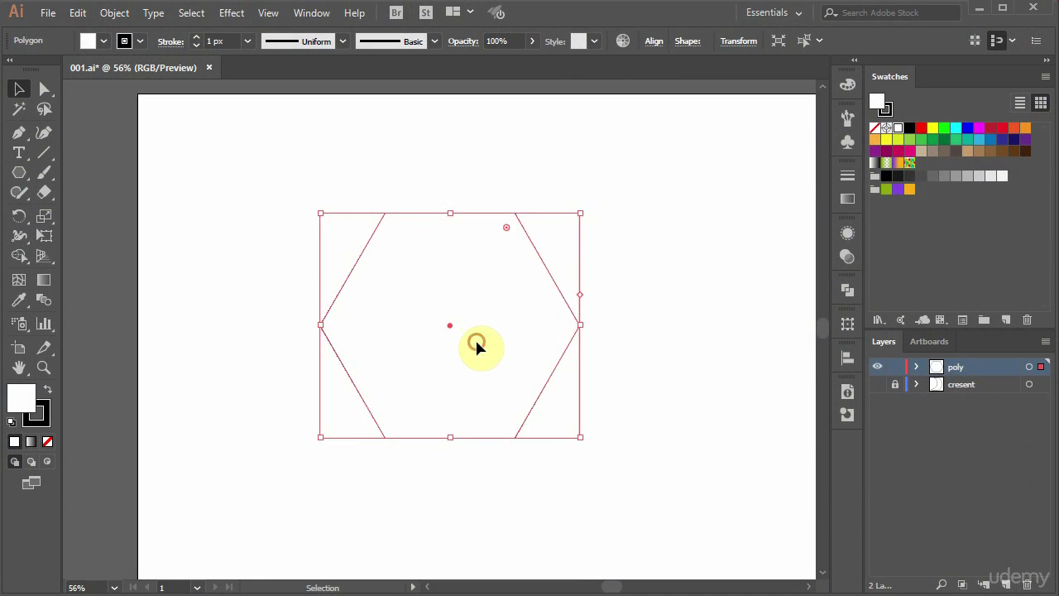
# Nudge the hexagon, then open the Move dialog and cancel it.
pyautogui.moveTo(475, 338)
pyautogui.mouseDown()
pyautogui.moveTo(417, 334)
pyautogui.moveTo(514, 335)
pyautogui.moveTo(479, 330)
pyautogui.moveTo(500, 329)
pyautogui.mouseUp()
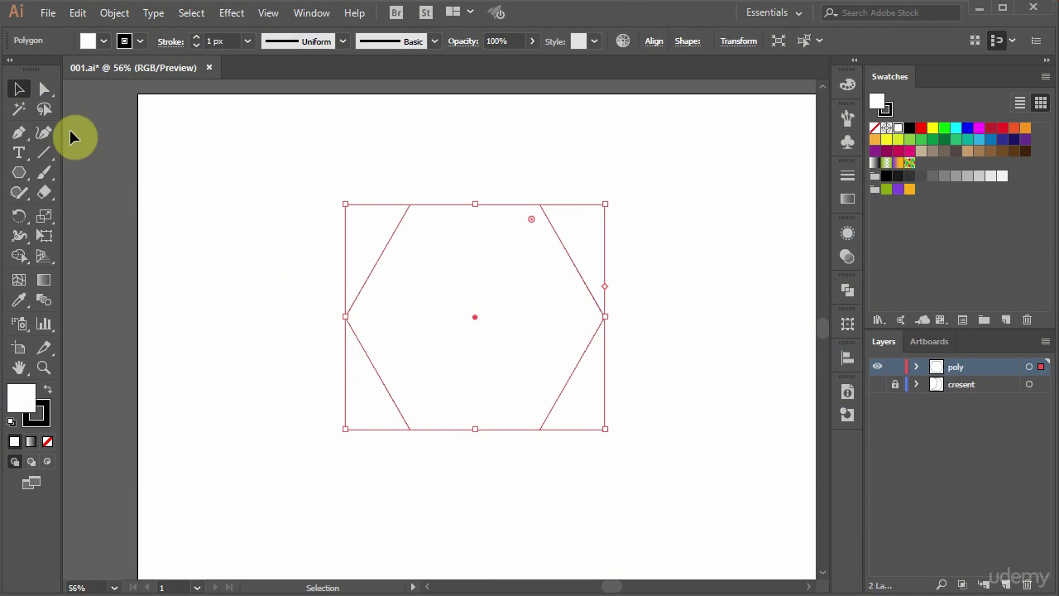
pyautogui.doubleClick(21, 93)
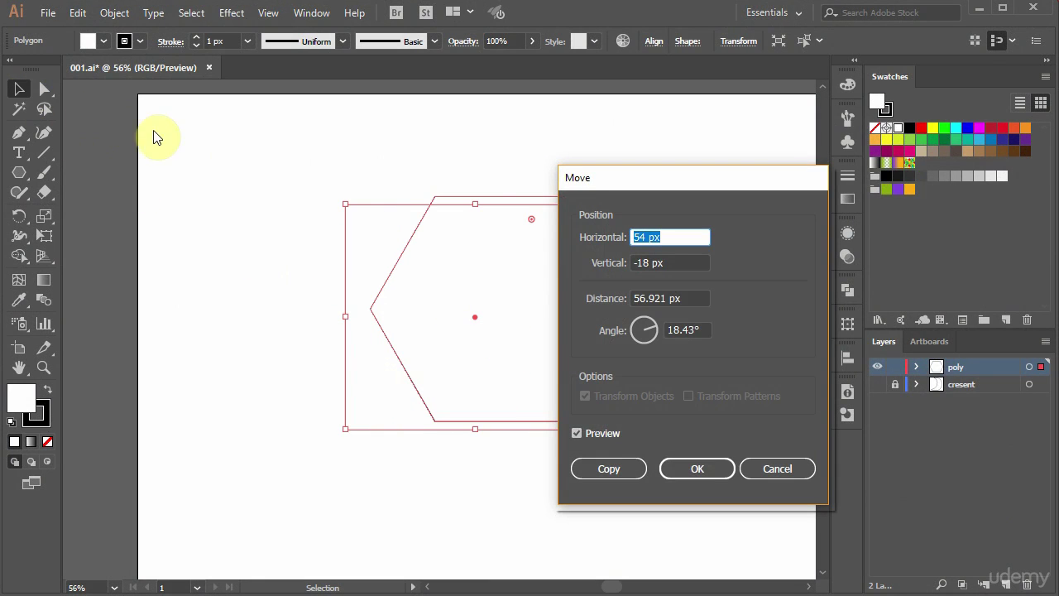
pyautogui.moveTo(572, 189)
pyautogui.mouseDown()
pyautogui.moveTo(534, 178)
pyautogui.moveTo(414, 177)
pyautogui.mouseUp()
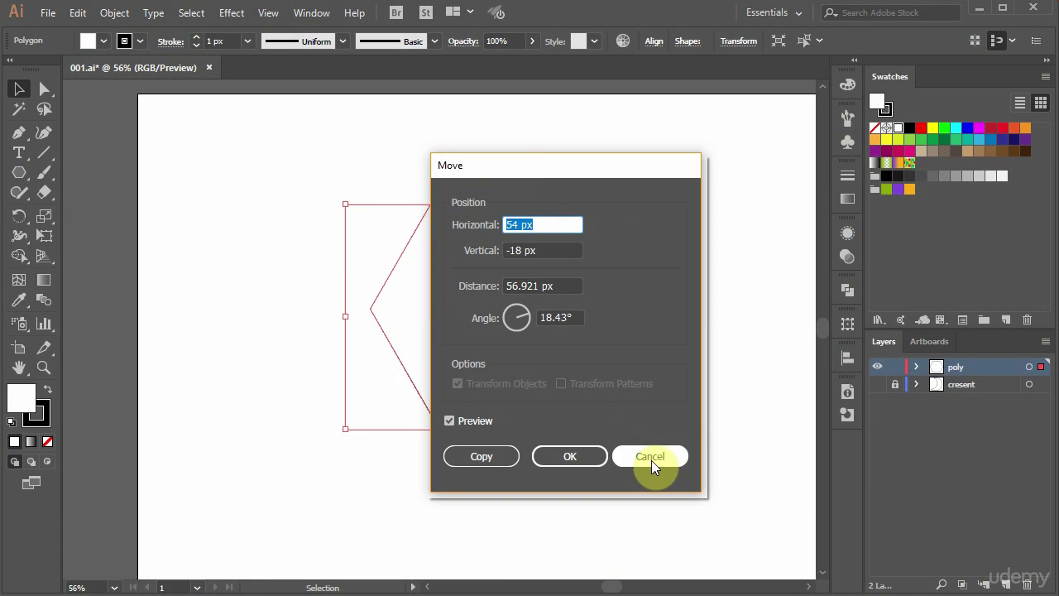
pyautogui.click(650, 460)
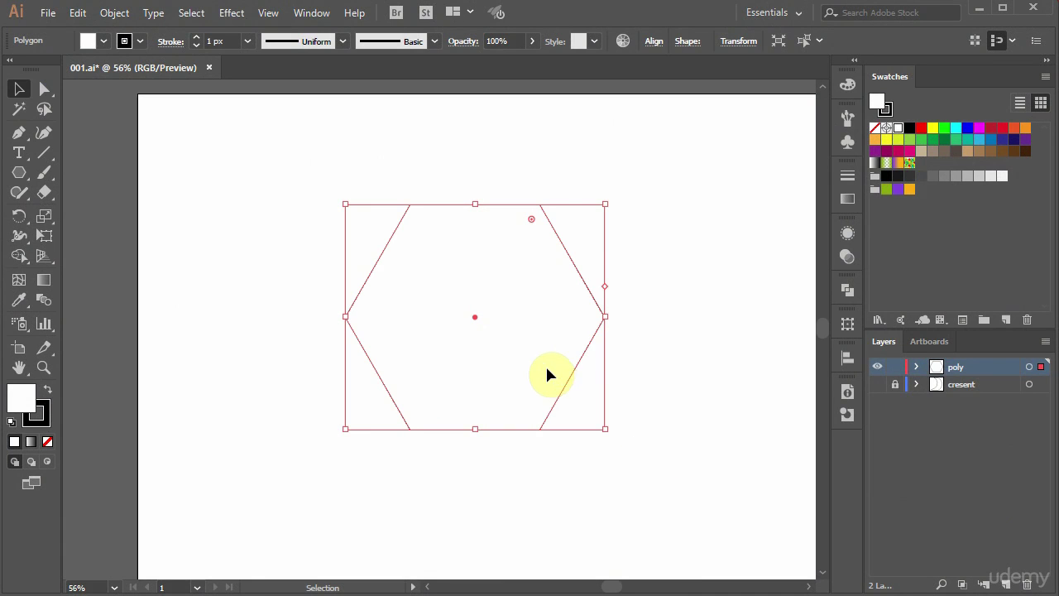
# Reopen the Move dialog at Horizontal 54 px, Vertical -18 px, toggling Preview to compare.
pyautogui.press('Return')
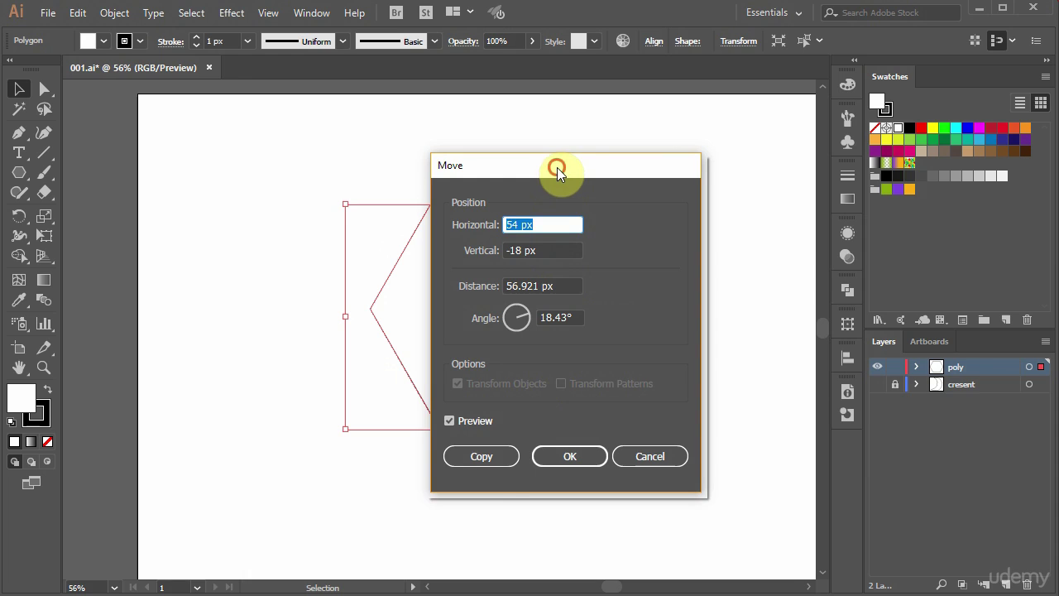
pyautogui.moveTo(557, 167); pyautogui.dragTo(649, 168)
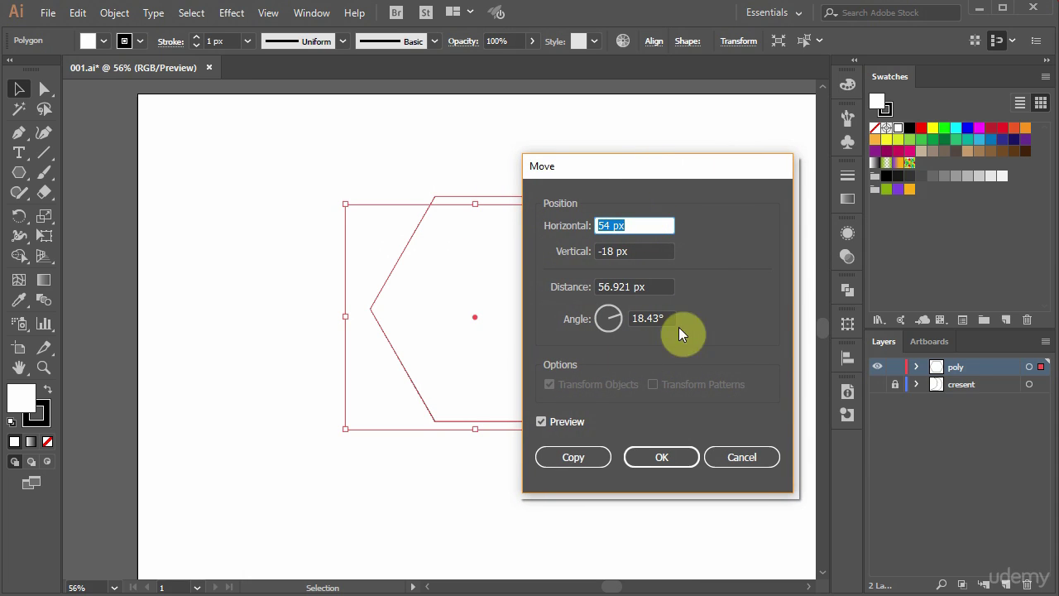
pyautogui.click(546, 423)
pyautogui.click(542, 422)
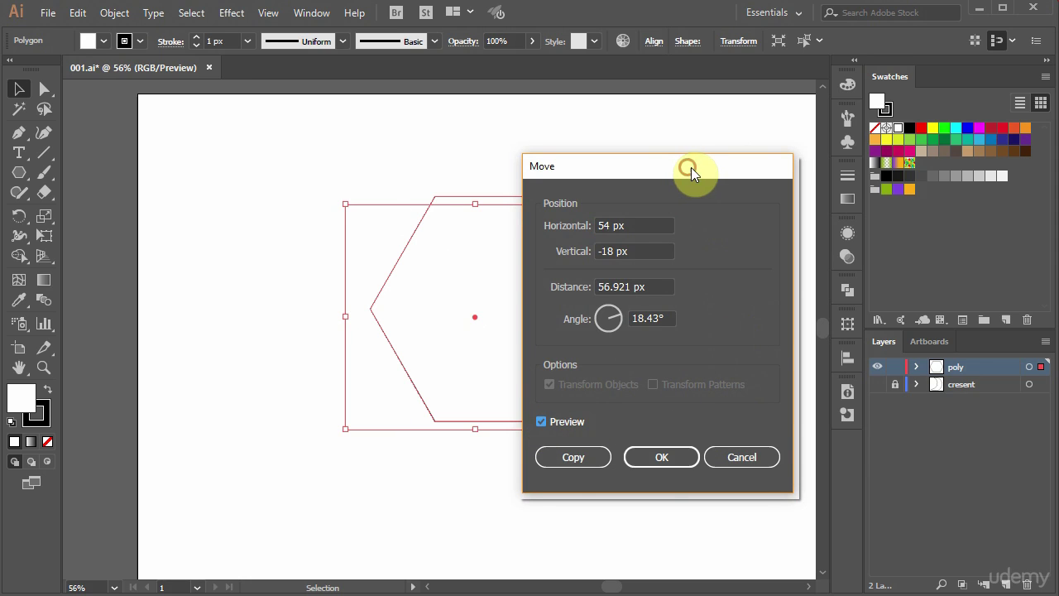
pyautogui.moveTo(691, 172); pyautogui.dragTo(795, 179)
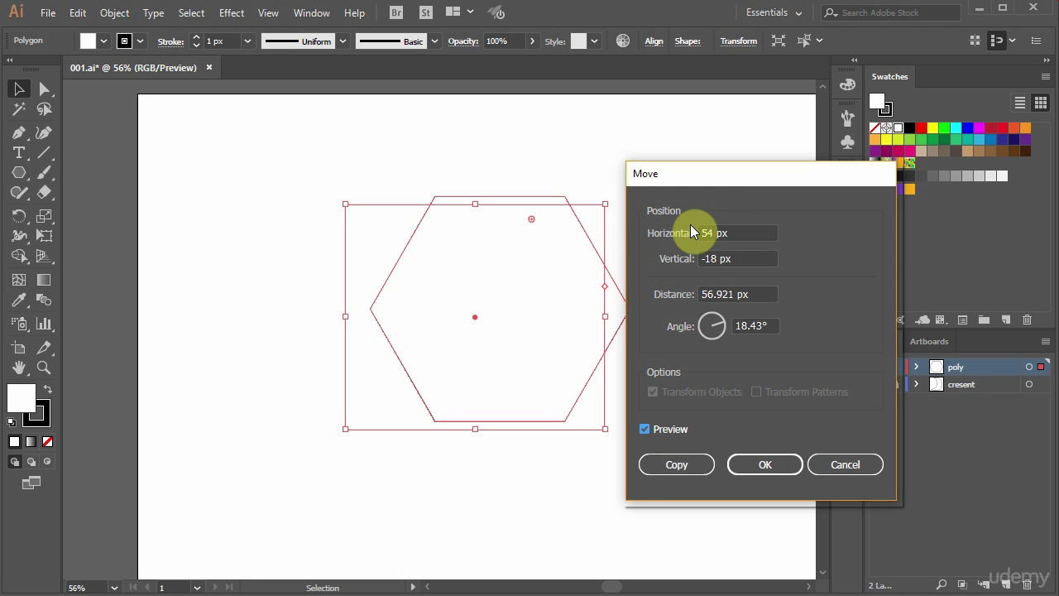
# Try different Horizontal offset values in the Move dialog.
pyautogui.click(732, 233)
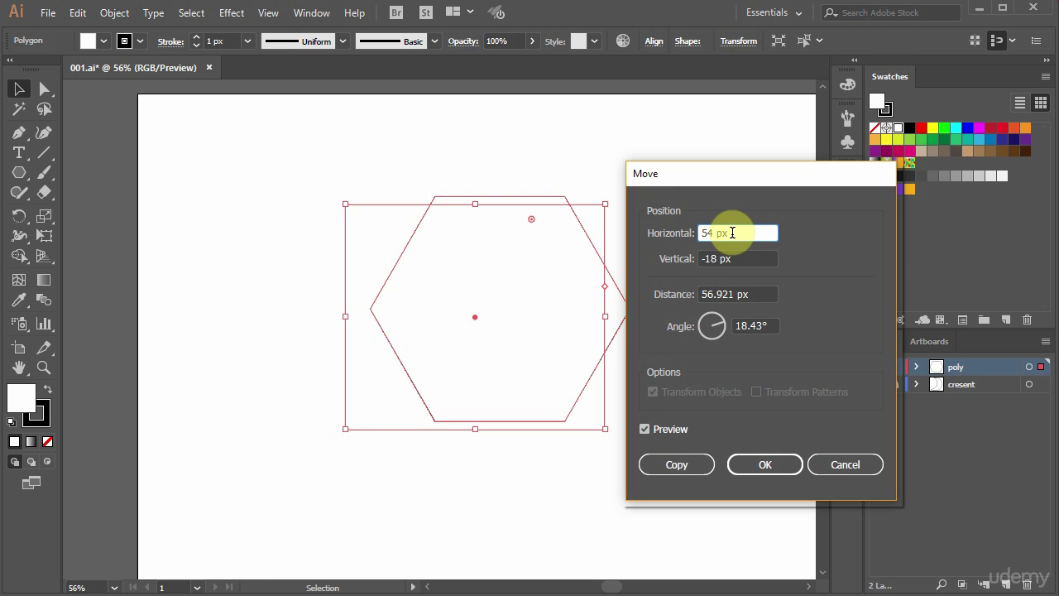
pyautogui.scroll(-5, 733, 232)
pyautogui.scroll(-2, 733, 233)
pyautogui.scroll(-4, 733, 233)
pyautogui.scroll(-4, 733, 232)
pyautogui.scroll(5, 732, 232)
pyautogui.scroll(5, 733, 232)
pyautogui.scroll(3, 732, 232)
pyautogui.scroll(3, 733, 233)
pyautogui.scroll(-3, 733, 233)
pyautogui.scroll(3, 732, 232)
pyautogui.scroll(5, 733, 233)
pyautogui.scroll(-1, 733, 232)
pyautogui.scroll(-5, 733, 233)
pyautogui.scroll(-10, 733, 232)
pyautogui.scroll(-2, 733, 233)
pyautogui.scroll(6, 733, 233)
pyautogui.scroll(5, 732, 232)
pyautogui.scroll(4, 733, 233)
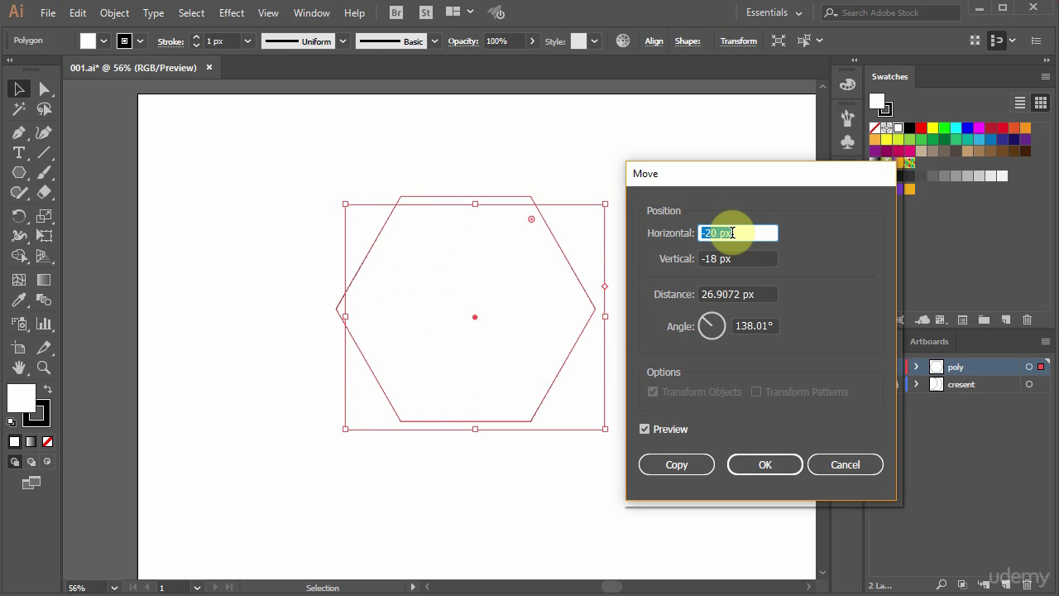
pyautogui.scroll(-3, 733, 233)
# Try different Vertical offset values in the Move dialog.
pyautogui.press('Tab')
pyautogui.scroll(-4, 739, 261)
pyautogui.scroll(-6, 739, 261)
pyautogui.scroll(-3, 739, 261)
pyautogui.scroll(10, 739, 260)
pyautogui.scroll(5, 739, 260)
pyautogui.scroll(-9, 739, 261)
pyautogui.scroll(2, 739, 261)
pyautogui.scroll(5, 739, 261)
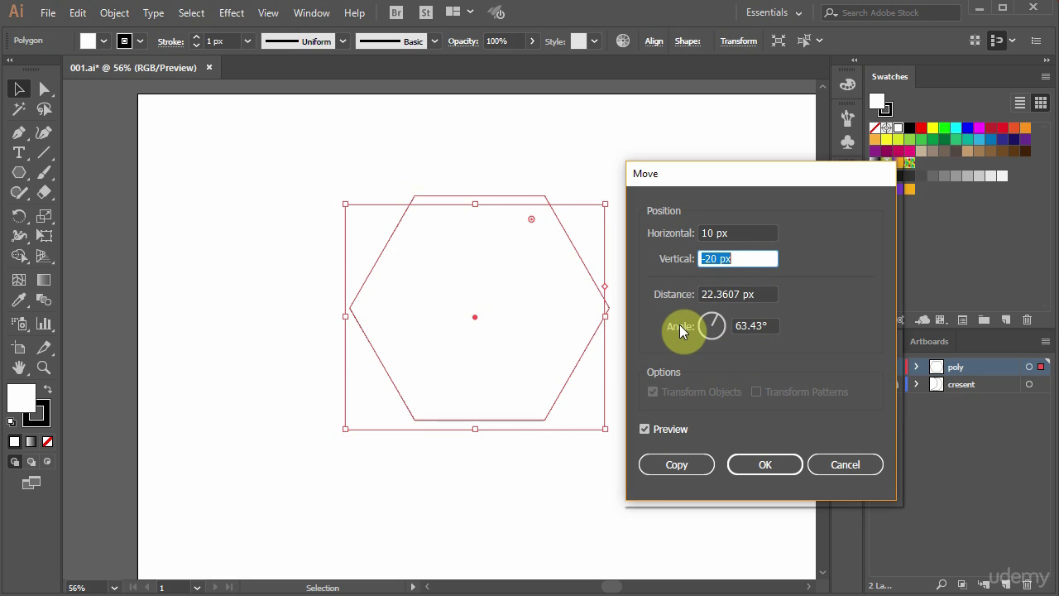
# Set the move Angle to 141°, adjust the Distance, then cancel to keep the hexagon in place.
pyautogui.click(717, 326)
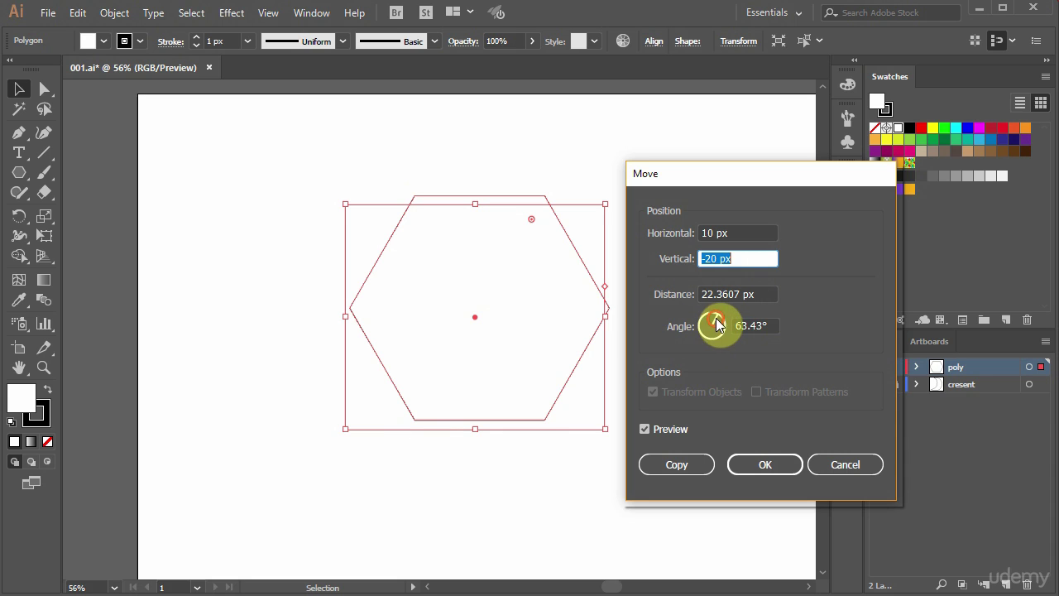
pyautogui.moveTo(716, 325); pyautogui.dragTo(704, 319)
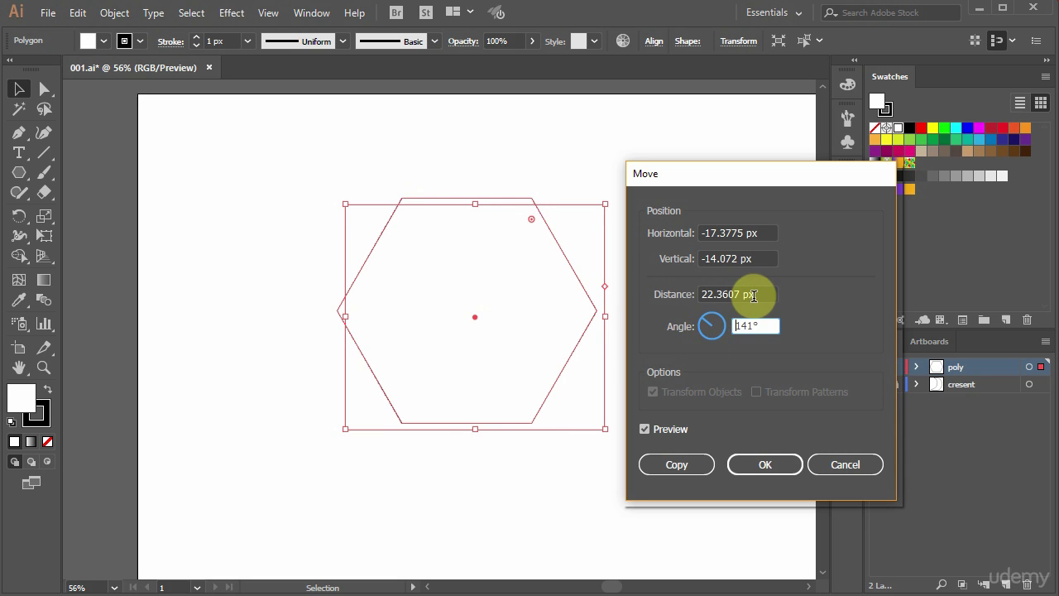
pyautogui.click(754, 296)
pyautogui.scroll(4, 753, 295)
pyautogui.scroll(-5, 757, 294)
pyautogui.scroll(-5, 761, 294)
pyautogui.scroll(6, 761, 294)
pyautogui.scroll(-1, 760, 294)
pyautogui.scroll(-3, 761, 294)
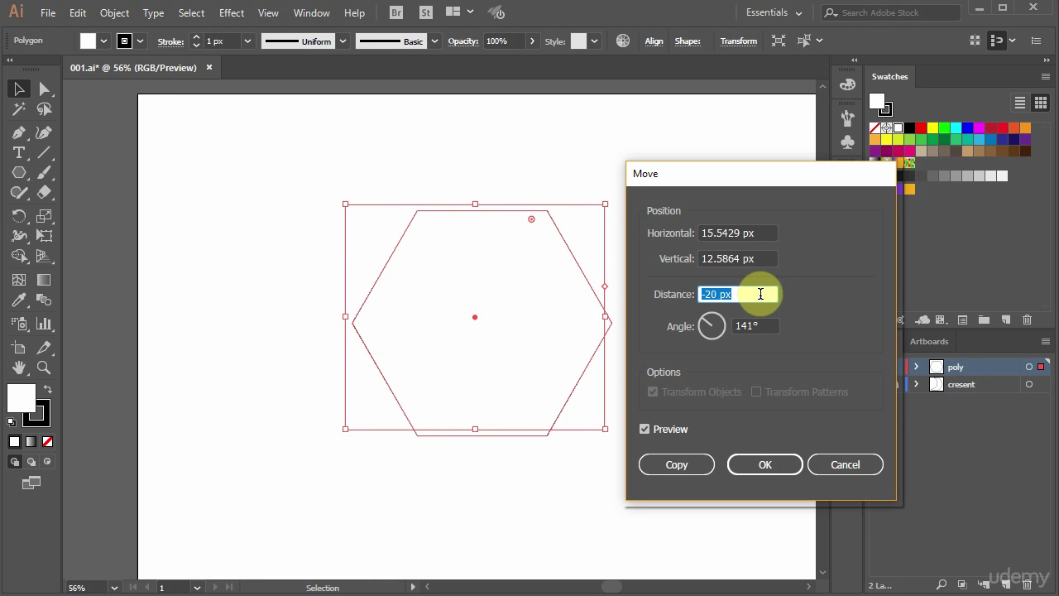
pyautogui.click(826, 463)
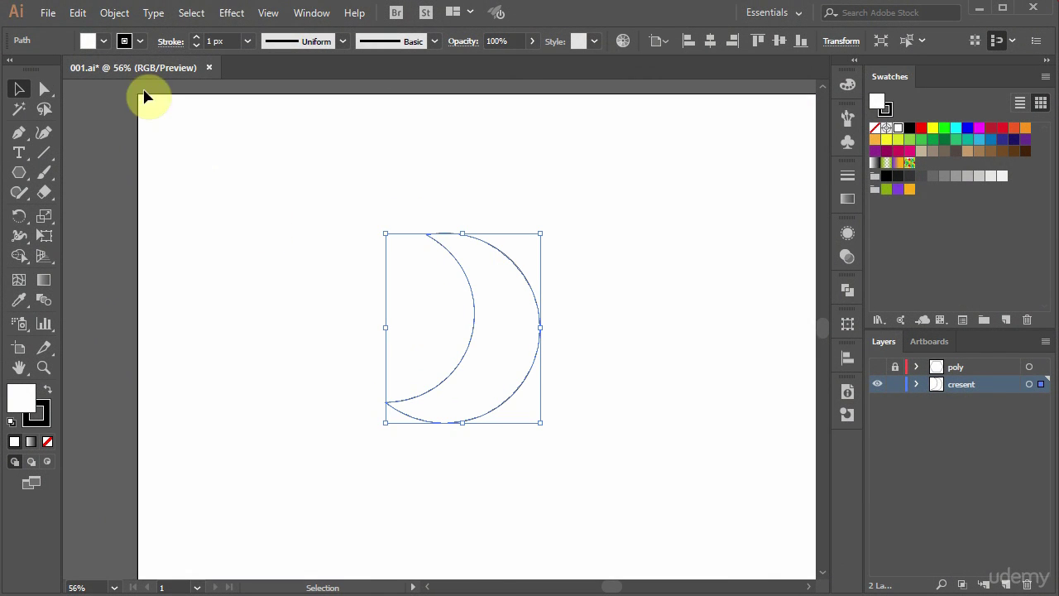
# Open the Reflect options for the crescent from the Object menu, then cancel.
pyautogui.click(114, 13)
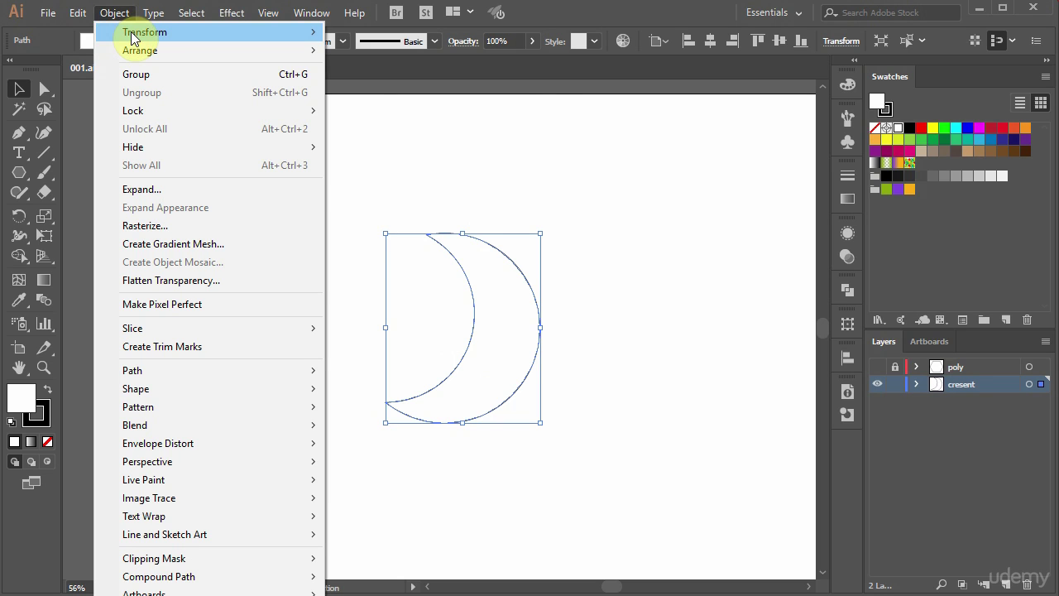
pyautogui.click(374, 92)
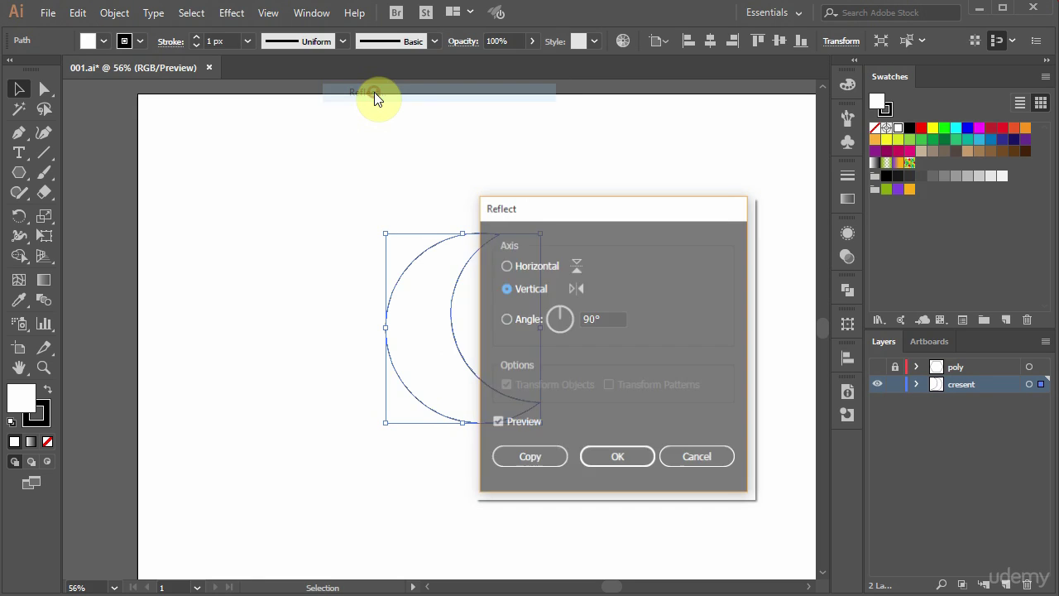
pyautogui.click(685, 458)
# Make a reflected copy of the crescent with the Reflect dialog and deselect it.
pyautogui.rightClick(510, 315)
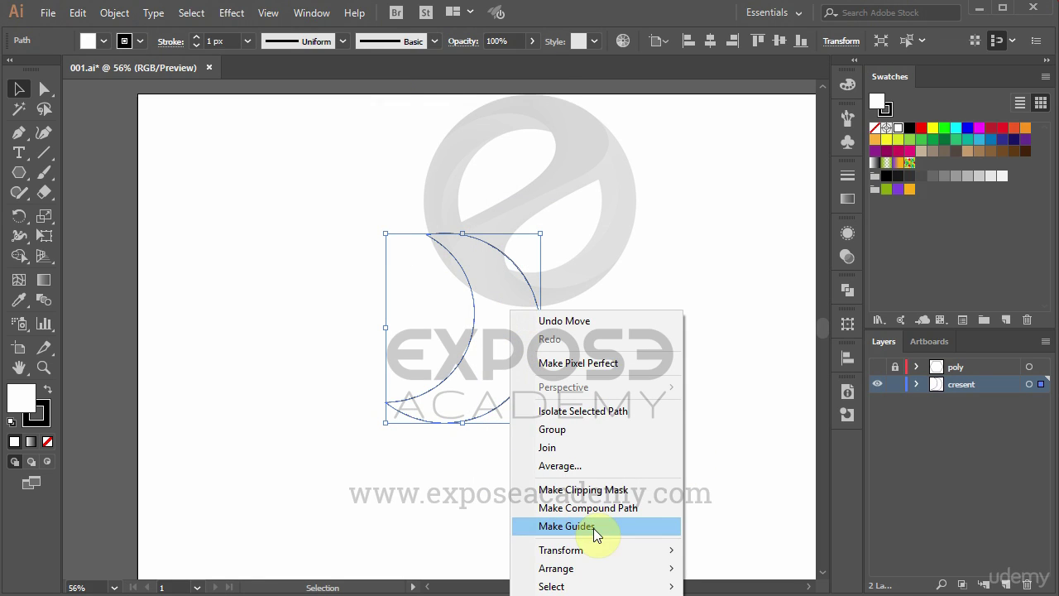
pyautogui.moveTo(592, 550)
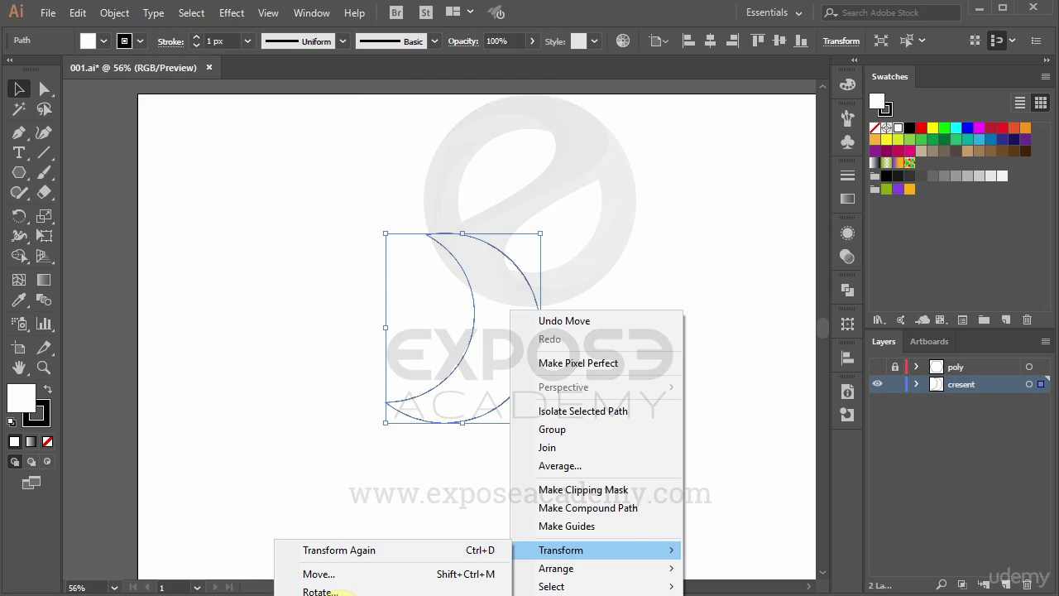
pyautogui.click(389, 595)
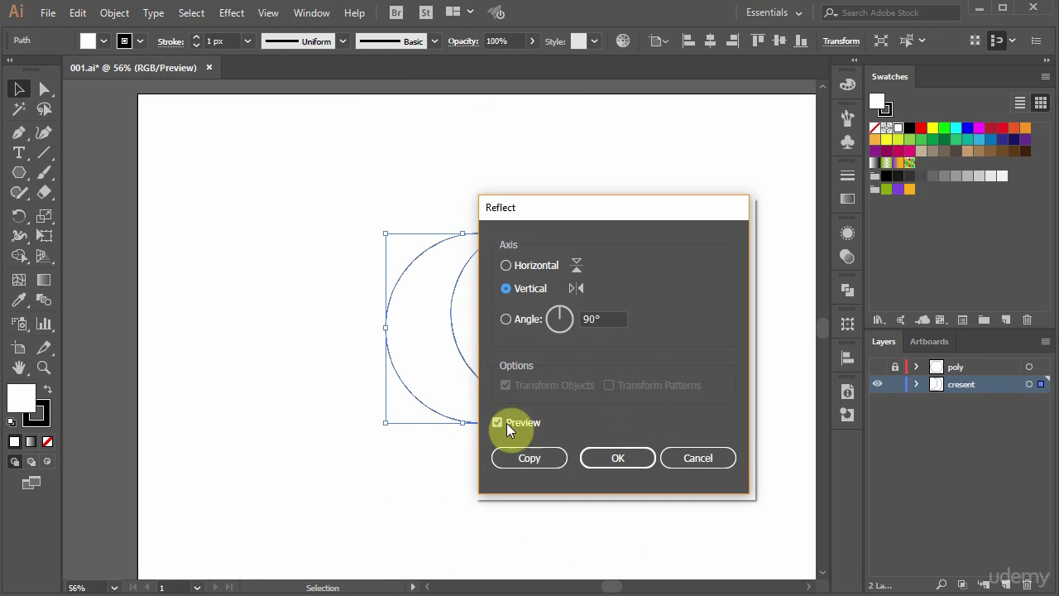
pyautogui.click(524, 265)
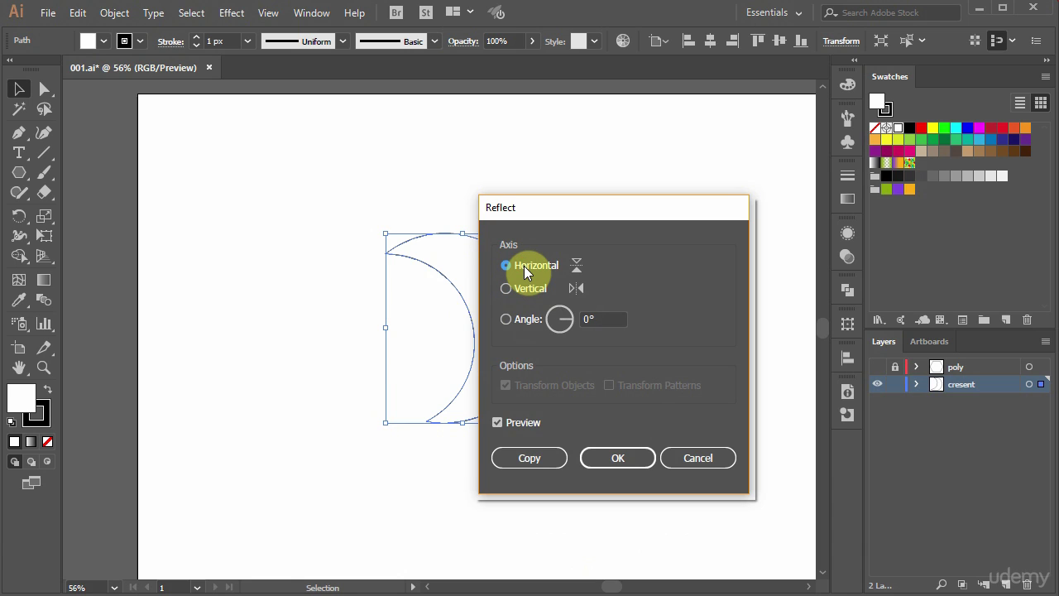
pyautogui.click(523, 291)
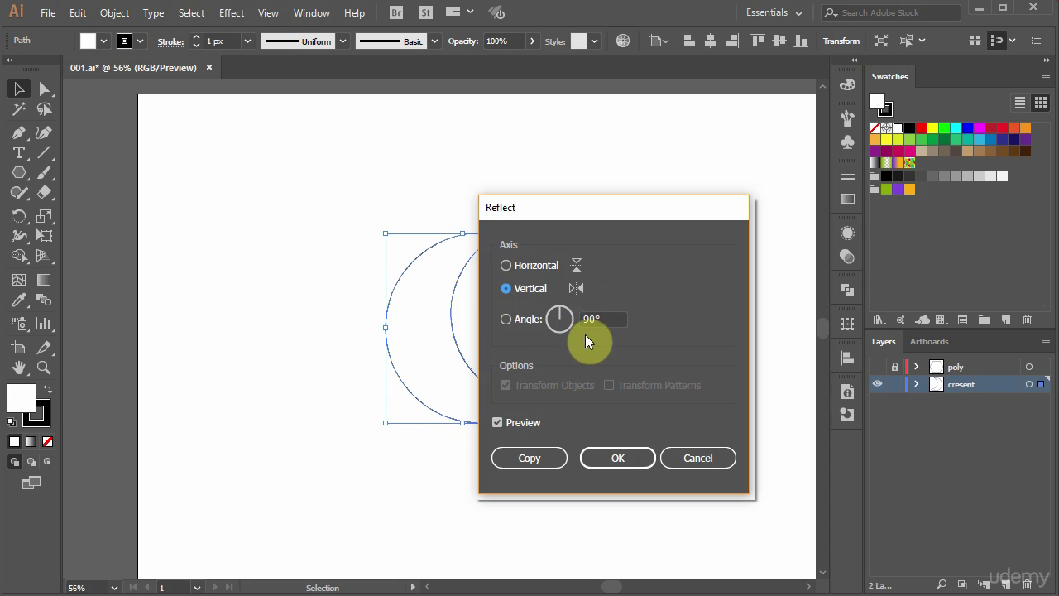
pyautogui.moveTo(584, 211); pyautogui.dragTo(698, 176)
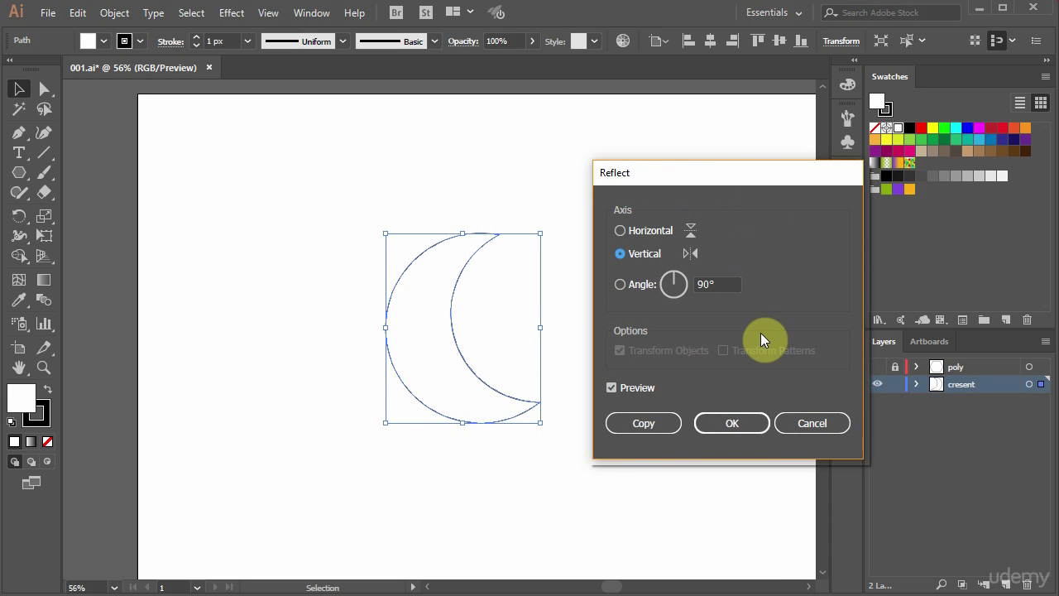
pyautogui.click(643, 423)
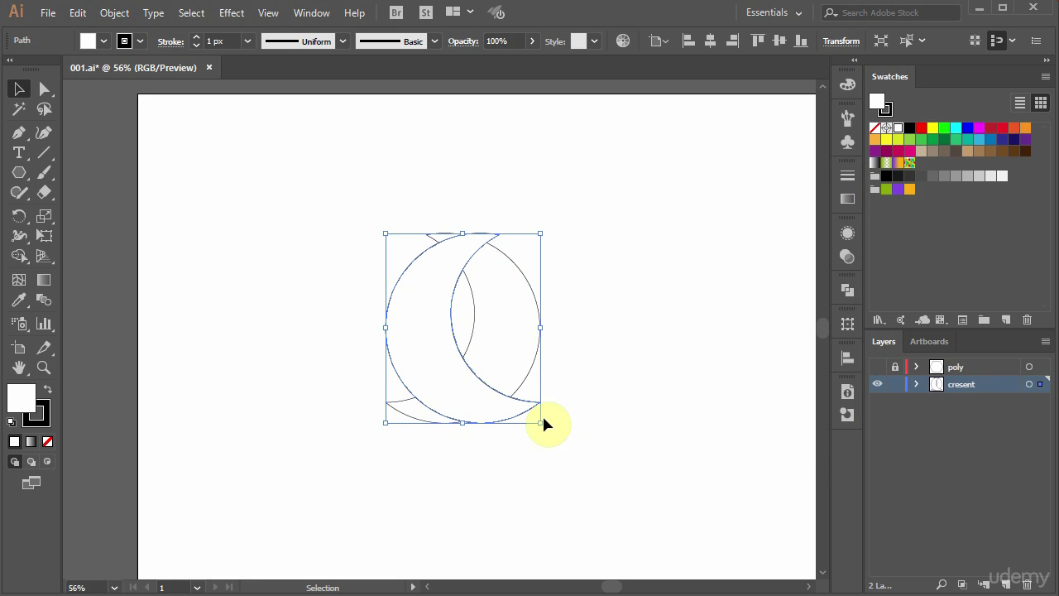
pyautogui.click(417, 458)
pyautogui.press('ctrl')
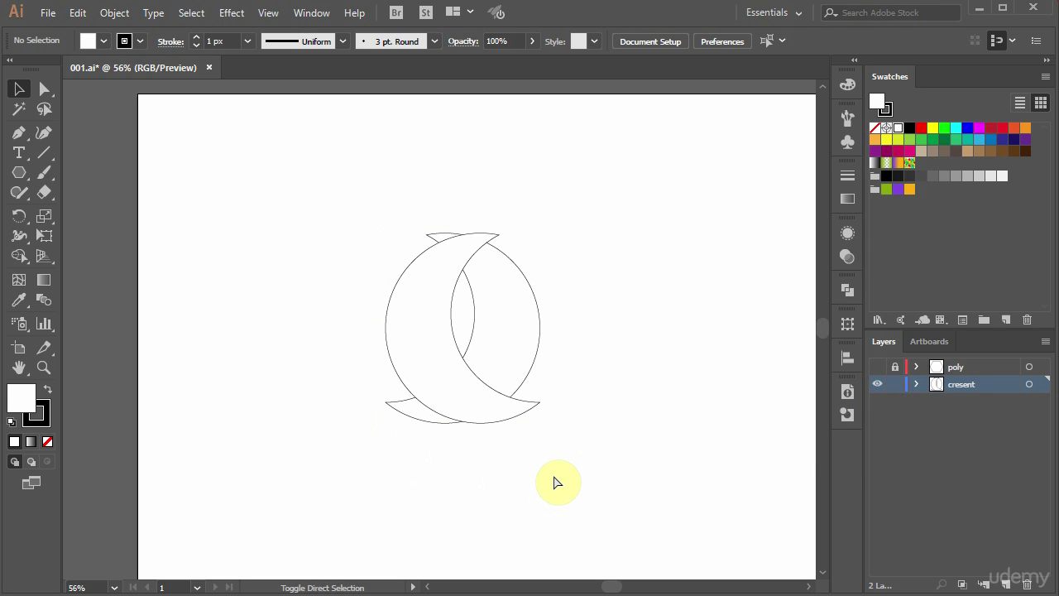